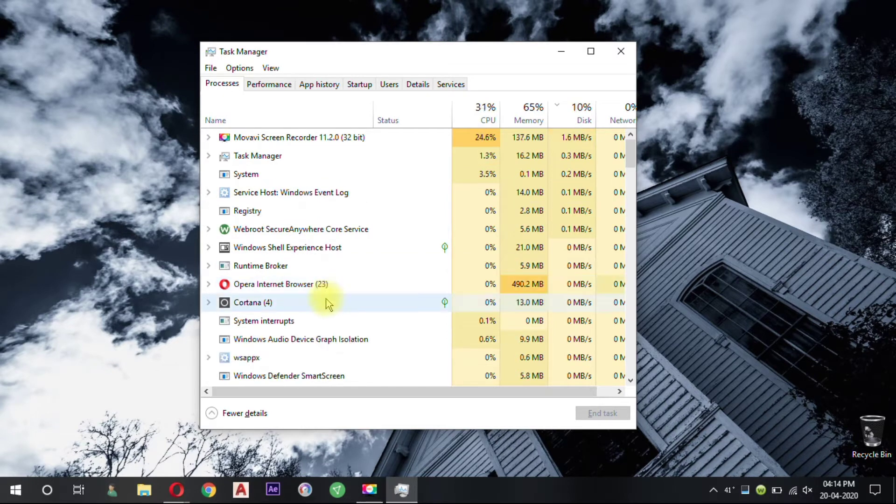
End the Cortana process in Task Manager, then close Task Manager.
{"action": "left_click", "coordinate": [327, 304]}
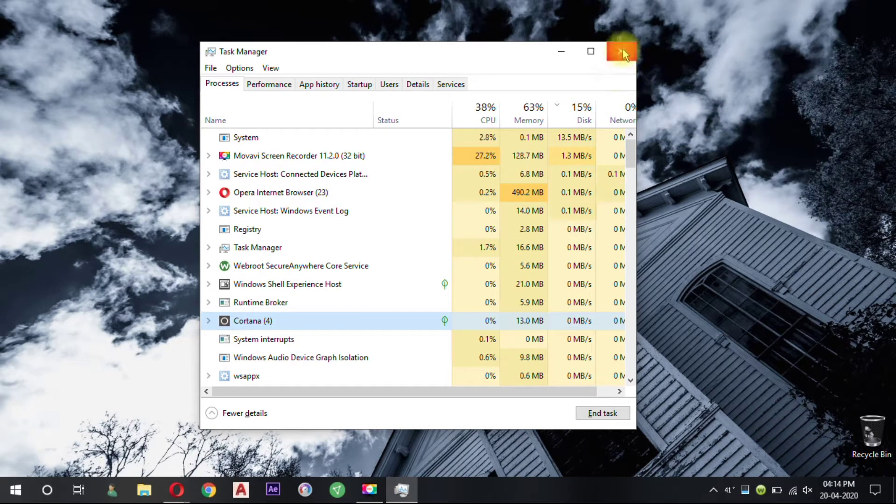
{"action": "left_click", "coordinate": [579, 414]}
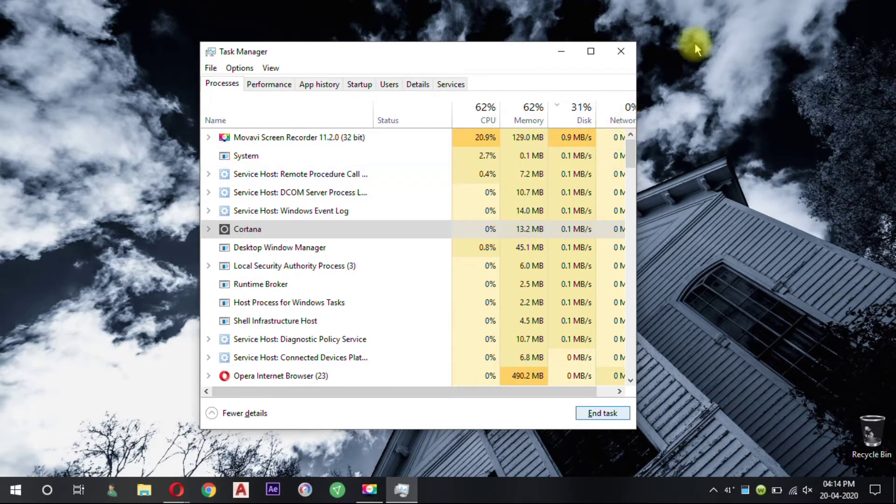
{"action": "left_click", "coordinate": [626, 50]}
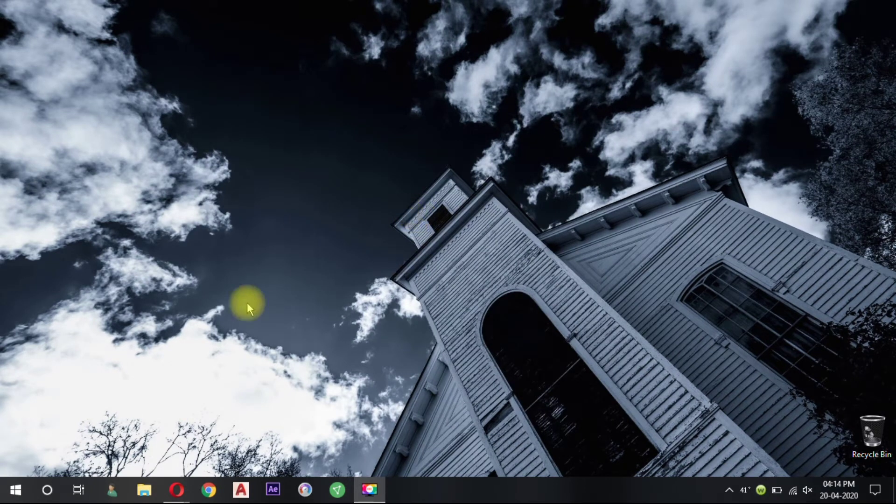
Browse in File Explorer to C:\Windows\SystemApps.
{"action": "left_click", "coordinate": [144, 490]}
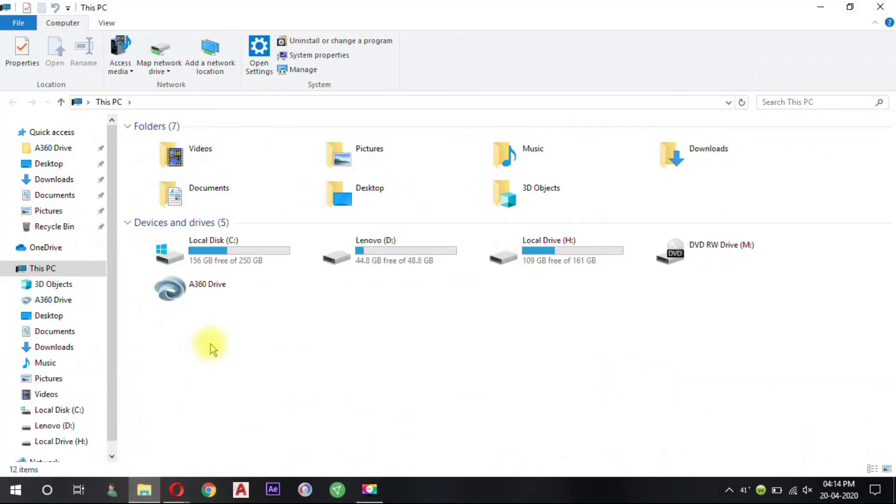
{"action": "left_click", "coordinate": [251, 267]}
{"action": "double_click", "coordinate": [252, 273]}
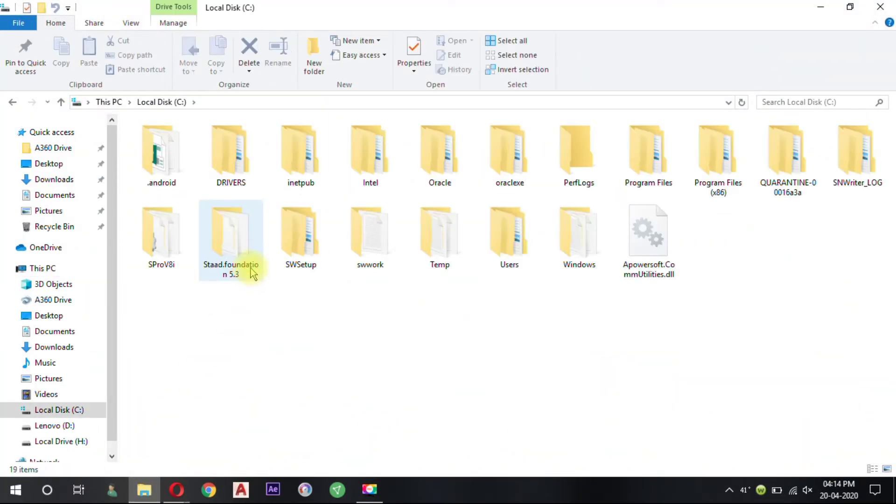
{"action": "double_click", "coordinate": [584, 221]}
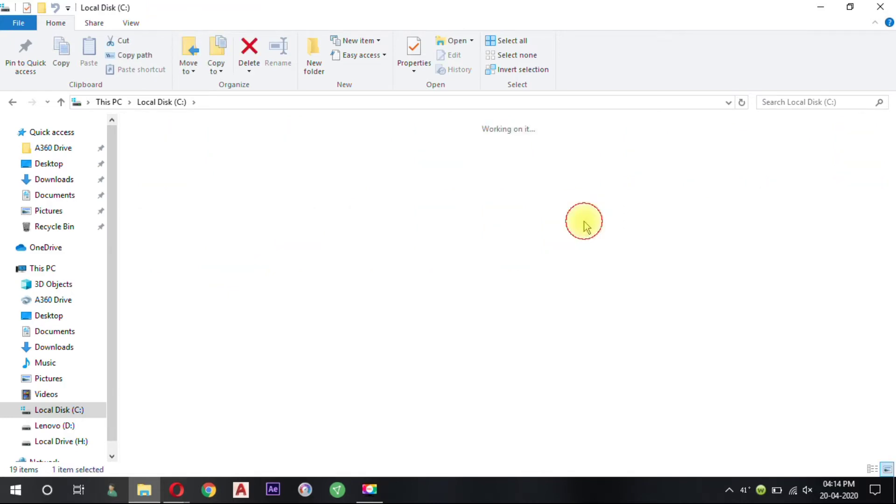
{"action": "scroll", "coordinate": [584, 221], "scroll_direction": "down", "scroll_amount": 10}
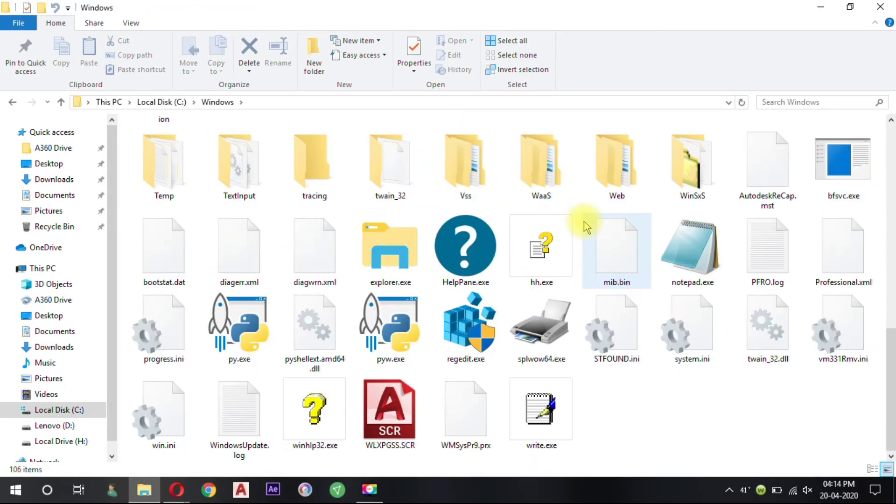
{"action": "scroll", "coordinate": [586, 228], "scroll_direction": "up", "scroll_amount": 5}
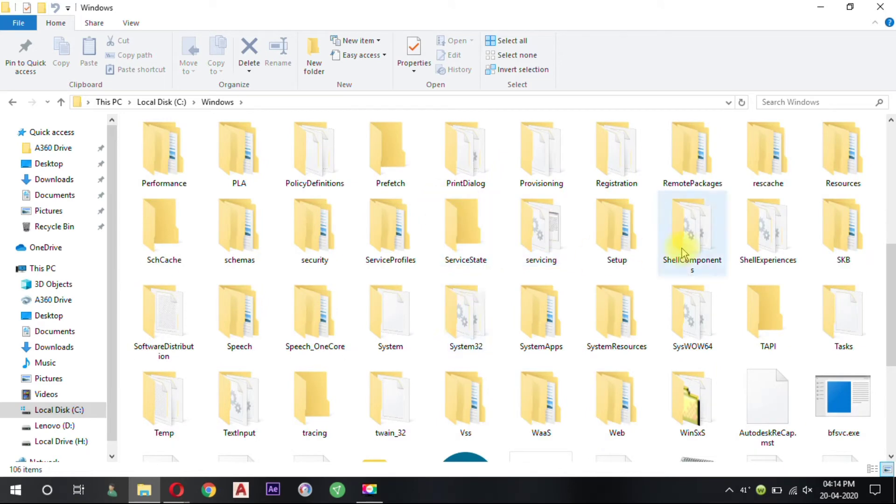
{"action": "double_click", "coordinate": [514, 324]}
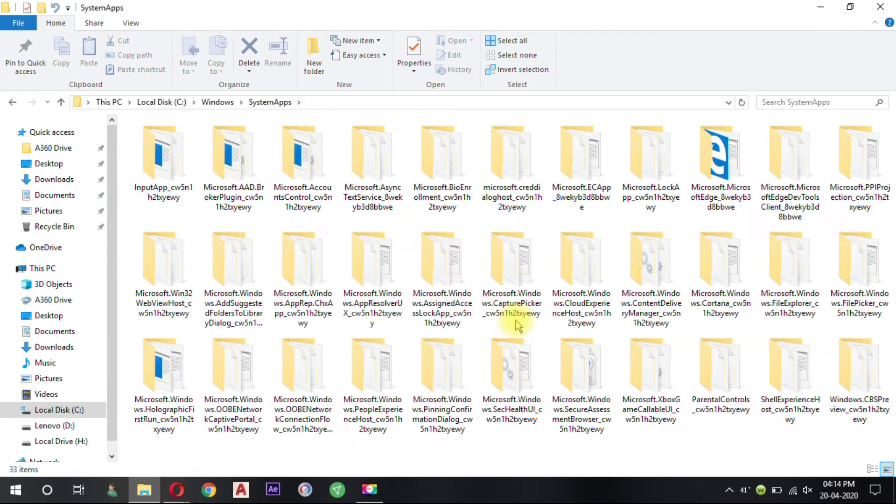
Try deleting the Microsoft.Windows.Cortana_cw5n1h2txyewy folder and dismiss the access-denied message.
{"action": "left_click", "coordinate": [635, 281]}
{"action": "left_click", "coordinate": [718, 275]}
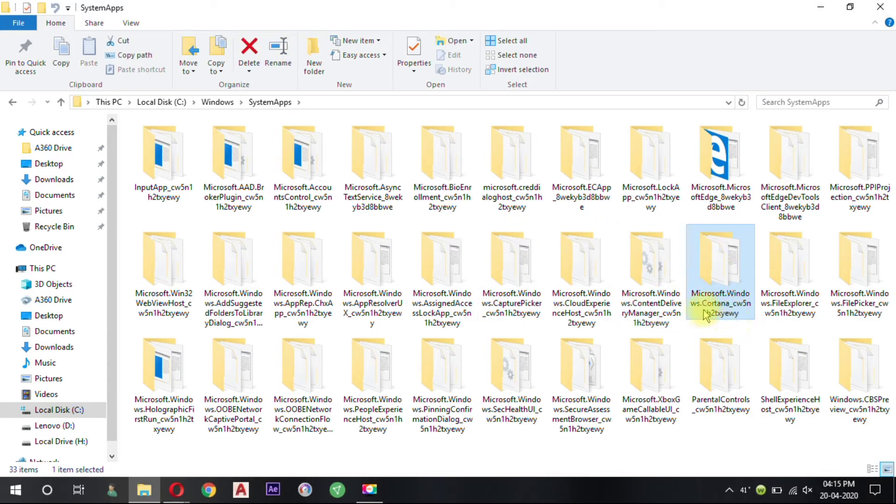
{"action": "mouse_move", "coordinate": [721, 250]}
{"action": "right_click", "coordinate": [720, 252]}
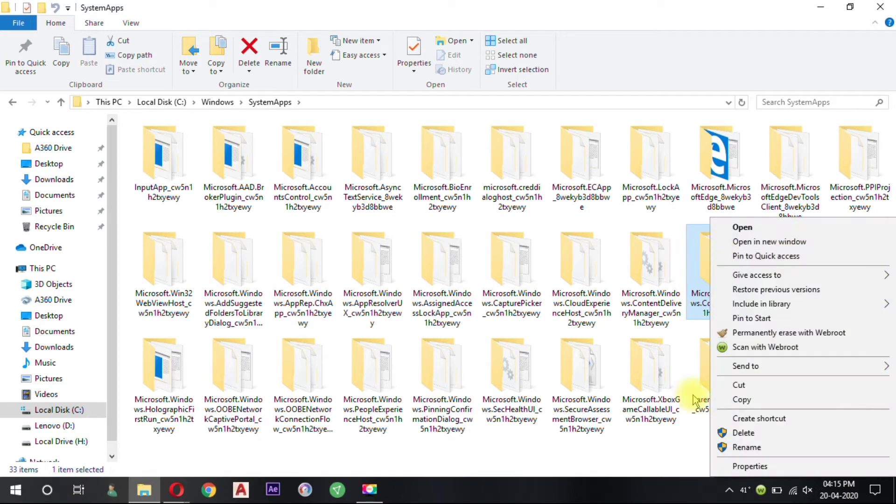
{"action": "left_click", "coordinate": [737, 438]}
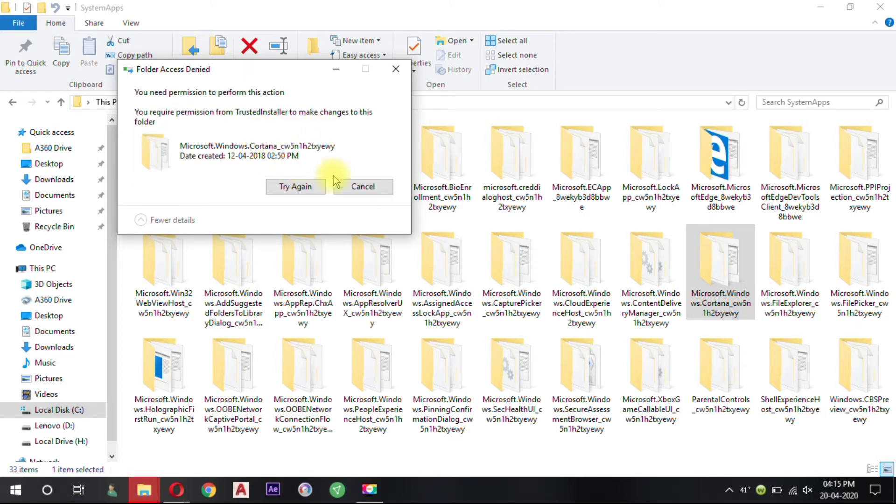
{"action": "left_click", "coordinate": [351, 186]}
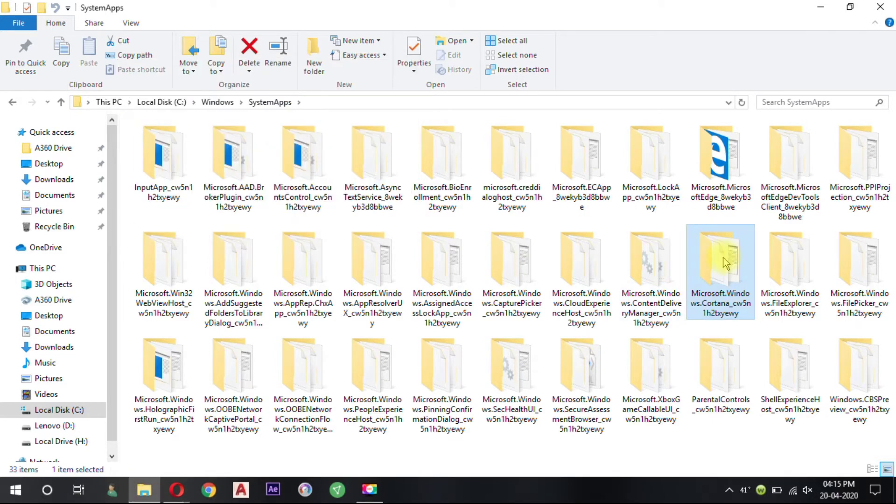
Open the Cortana folder's Properties Security tab and its Advanced Security Settings showing TrustedInstaller as owner.
{"action": "right_click", "coordinate": [712, 259]}
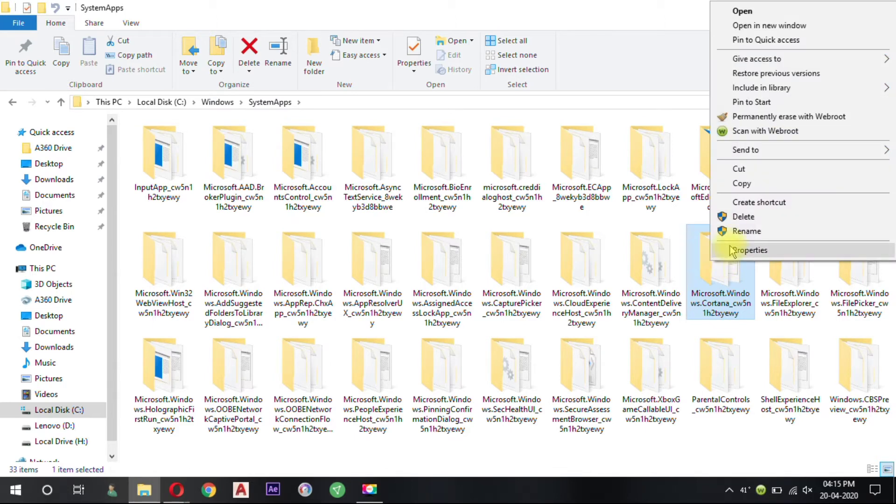
{"action": "left_click", "coordinate": [734, 251]}
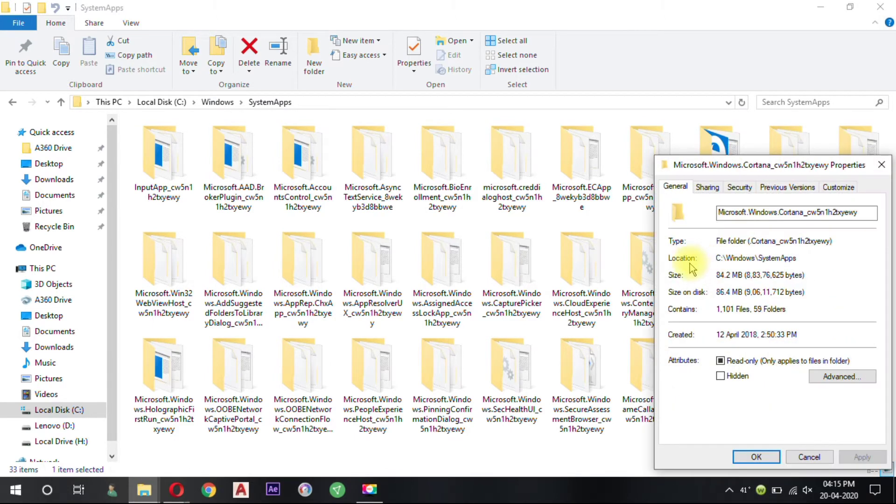
{"action": "left_click", "coordinate": [707, 188]}
{"action": "left_click", "coordinate": [739, 189]}
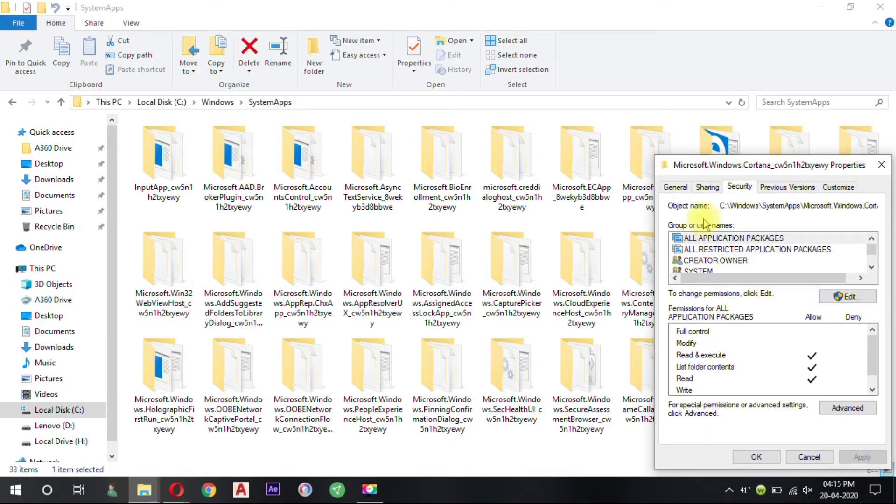
{"action": "scroll", "coordinate": [707, 243], "scroll_direction": "down", "scroll_amount": 1}
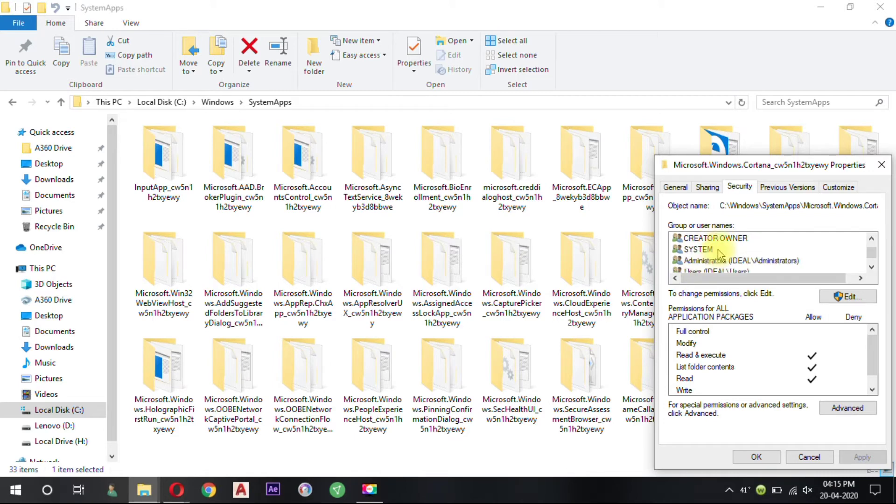
{"action": "scroll", "coordinate": [706, 242], "scroll_direction": "up", "scroll_amount": 1}
{"action": "left_click_drag", "start_coordinate": [735, 168], "coordinate": [499, 76]}
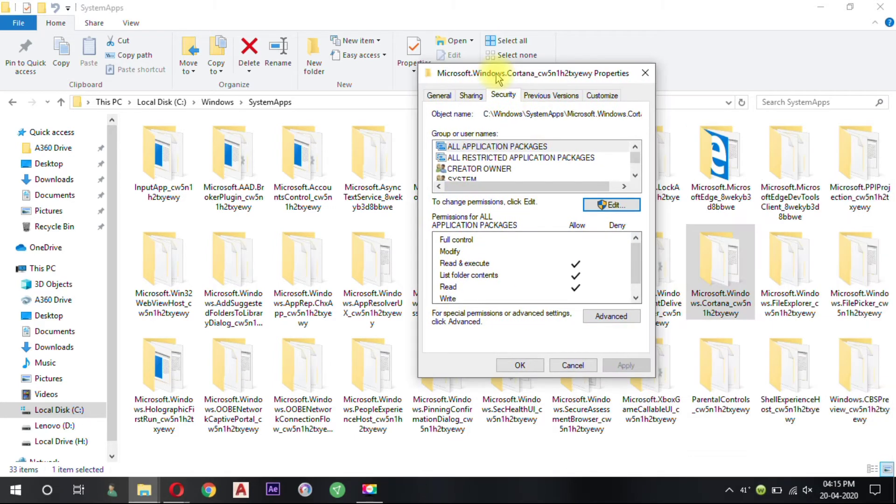
{"action": "left_click", "coordinate": [611, 317]}
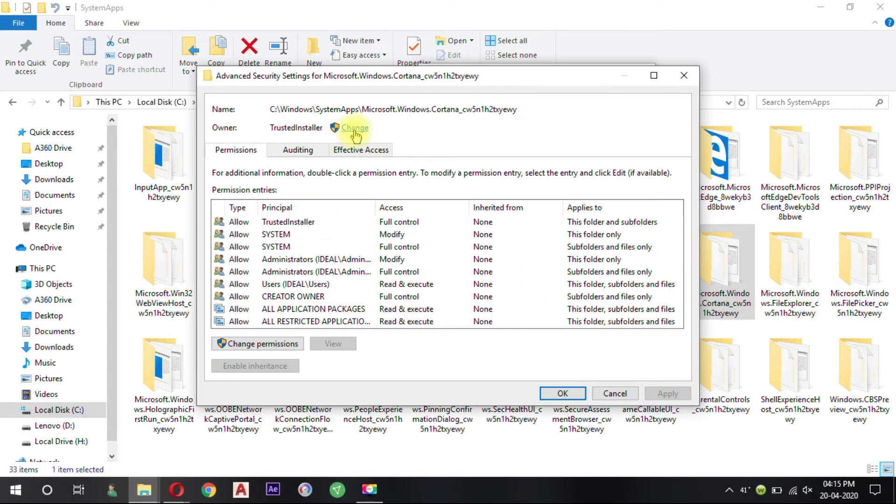
Change the Cortana folder's owner from TrustedInstaller to your own account.
{"action": "left_click", "coordinate": [354, 132]}
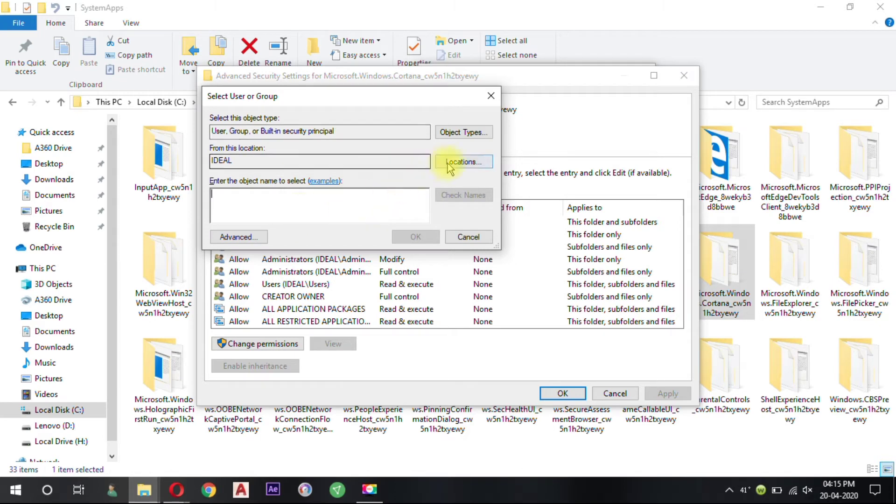
{"action": "left_click", "coordinate": [238, 237]}
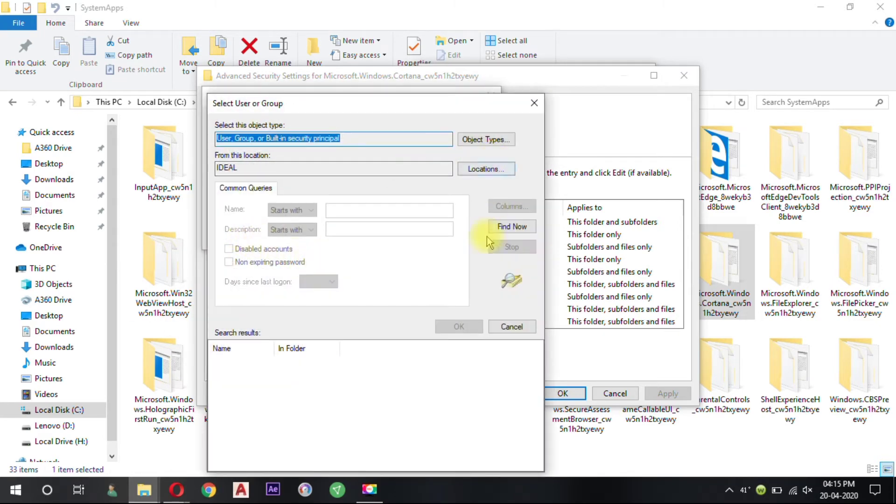
{"action": "left_click", "coordinate": [511, 232]}
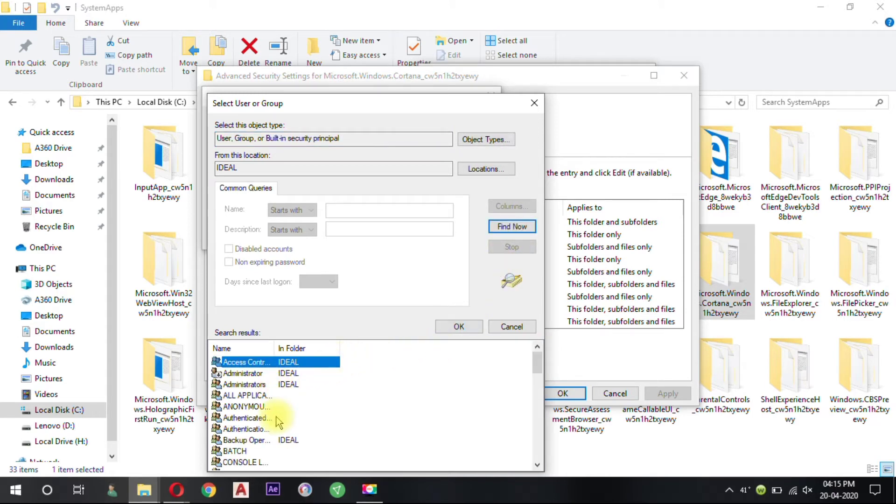
{"action": "scroll", "coordinate": [278, 422], "scroll_direction": "down", "scroll_amount": 4}
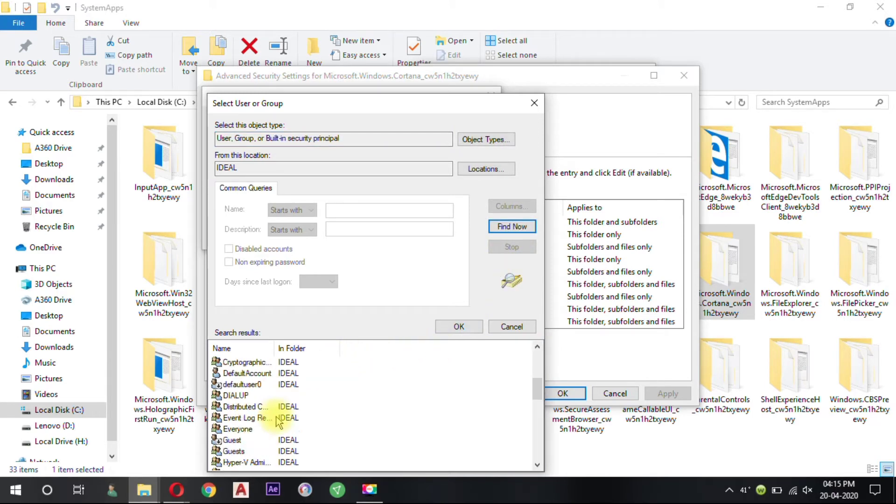
{"action": "scroll", "coordinate": [278, 423], "scroll_direction": "down", "scroll_amount": 8}
{"action": "left_click", "coordinate": [247, 373]}
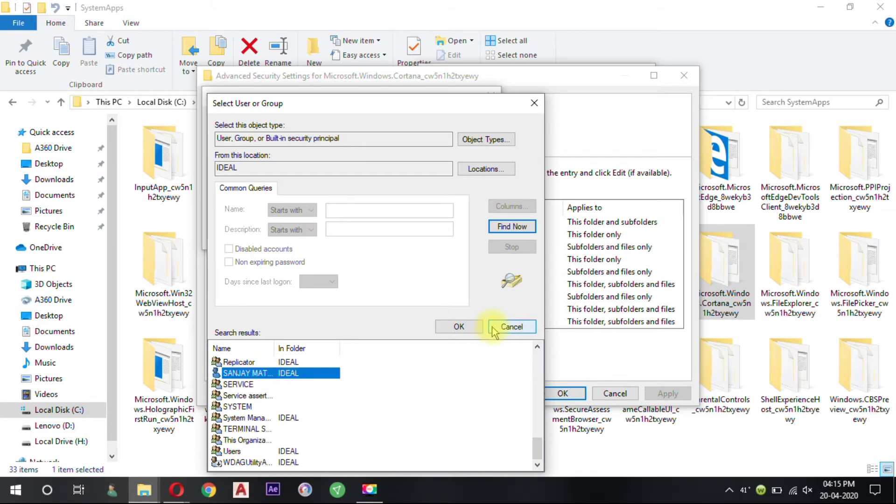
{"action": "left_click", "coordinate": [460, 326]}
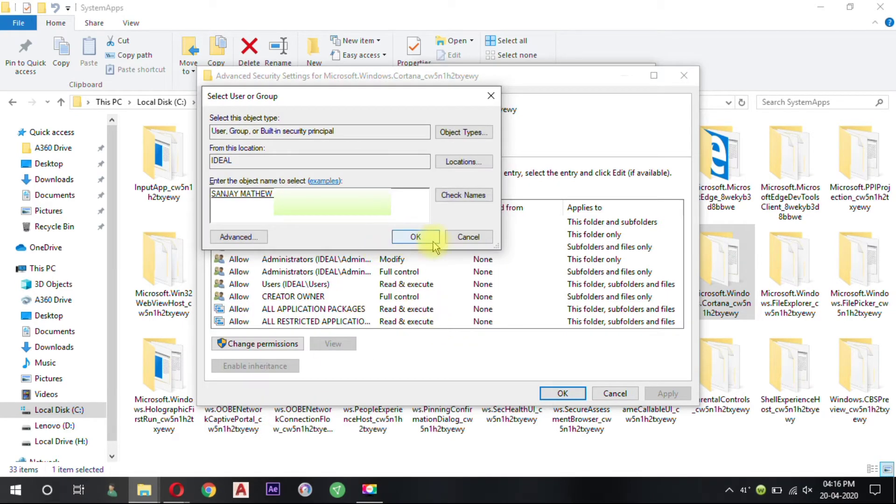
{"action": "left_click", "coordinate": [433, 242]}
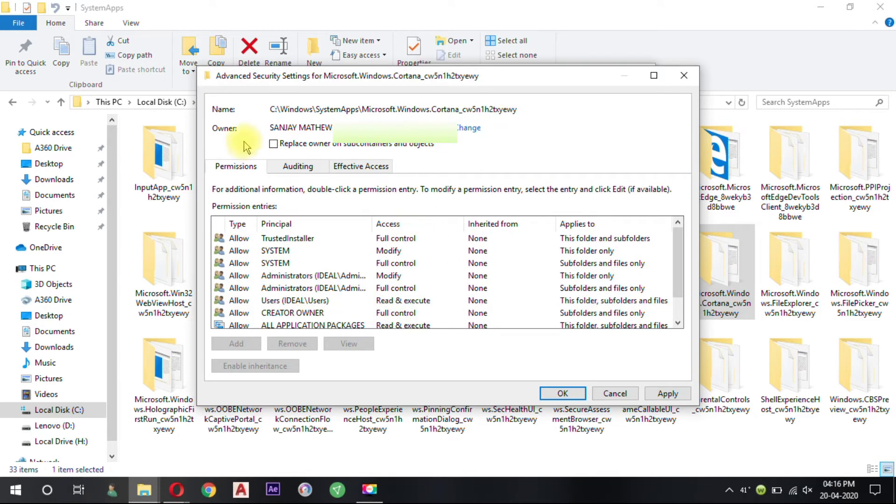
Apply the new owner to all subcontainers and objects and close Advanced Security Settings.
{"action": "left_click", "coordinate": [280, 146]}
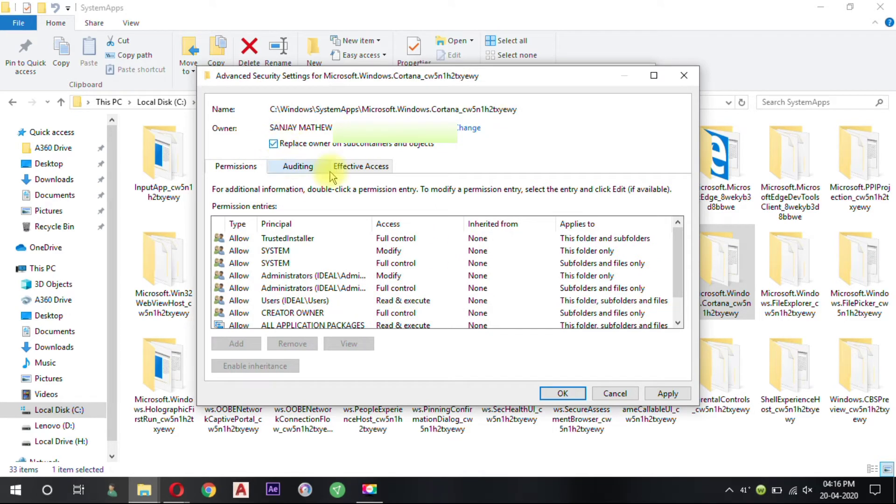
{"action": "left_click", "coordinate": [667, 394]}
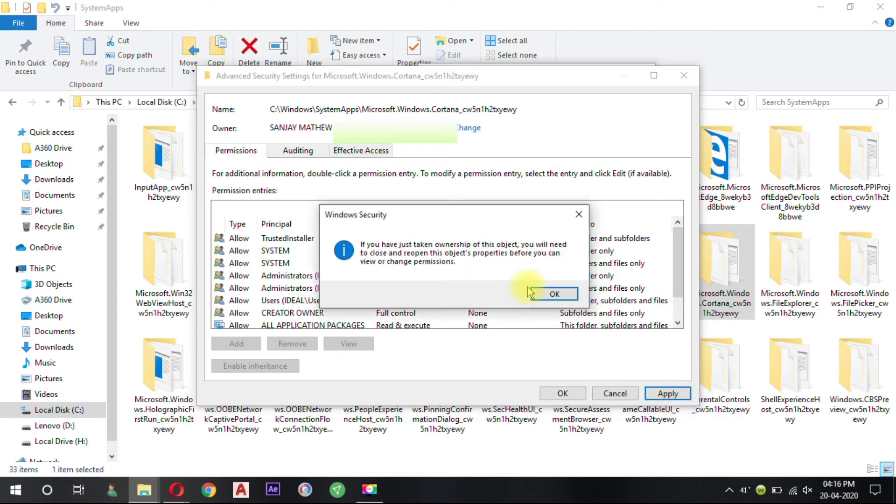
{"action": "left_click", "coordinate": [532, 293]}
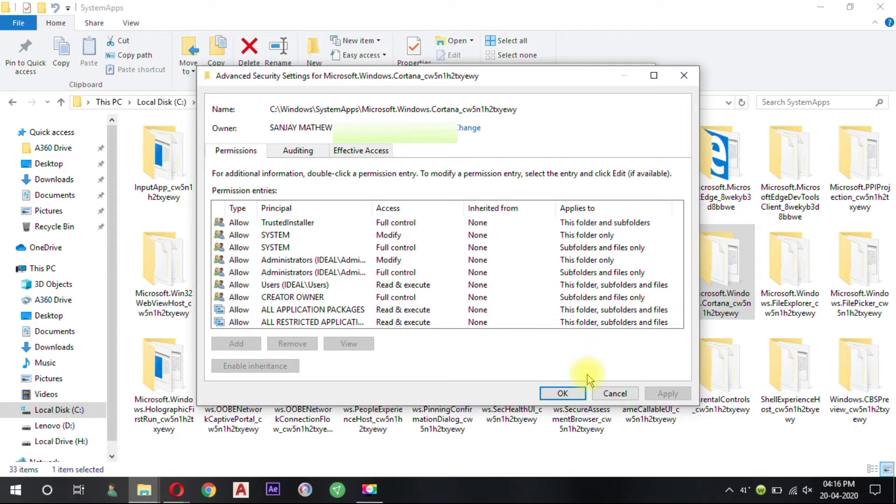
{"action": "left_click", "coordinate": [565, 392]}
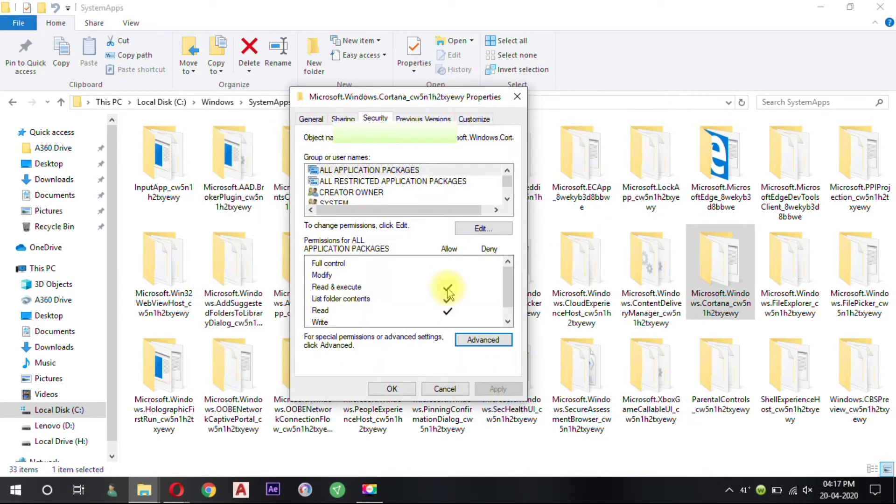
Give the Users group Full control Allow on the Cortana folder.
{"action": "scroll", "coordinate": [413, 198], "scroll_direction": "down", "scroll_amount": 3}
{"action": "left_click", "coordinate": [459, 176]}
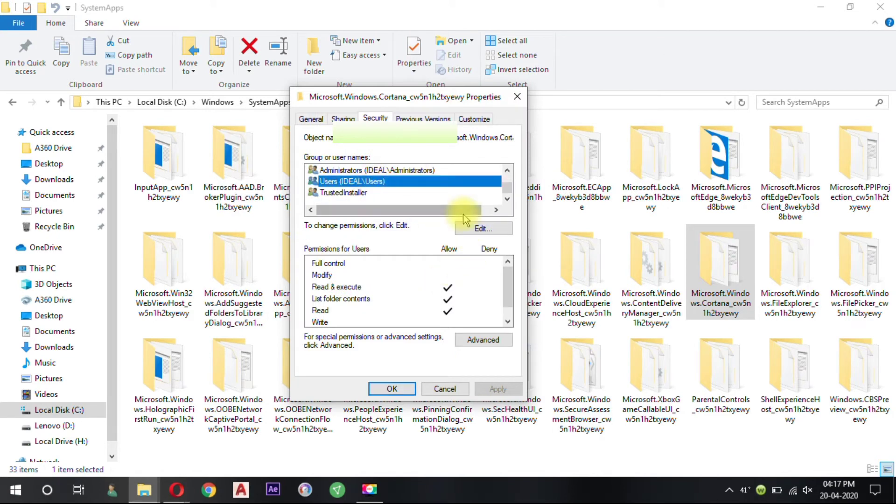
{"action": "left_click", "coordinate": [483, 228]}
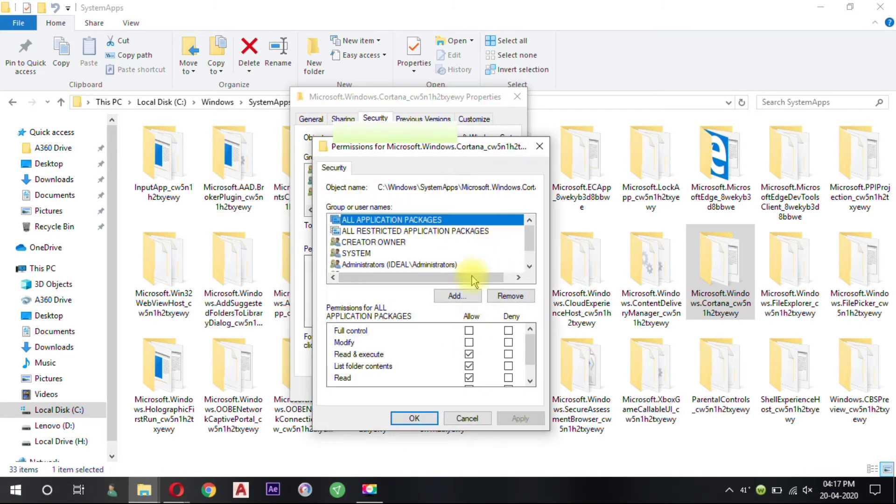
{"action": "scroll", "coordinate": [460, 236], "scroll_direction": "down", "scroll_amount": 1}
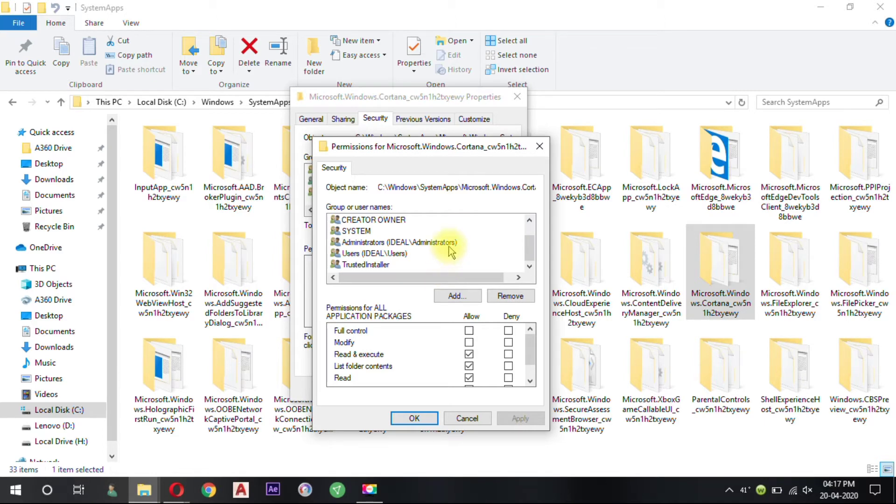
{"action": "scroll", "coordinate": [451, 250], "scroll_direction": "up", "scroll_amount": 1}
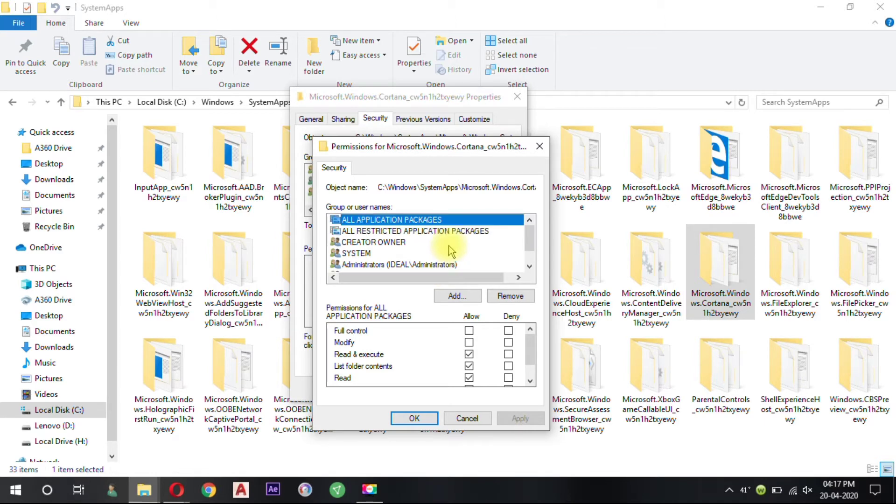
{"action": "scroll", "coordinate": [451, 251], "scroll_direction": "down", "scroll_amount": 1}
{"action": "left_click", "coordinate": [401, 253]}
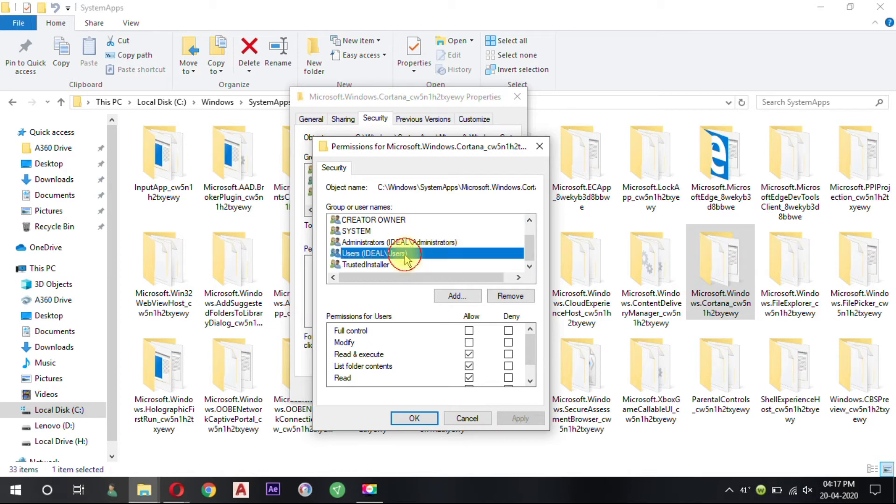
{"action": "left_click", "coordinate": [469, 342]}
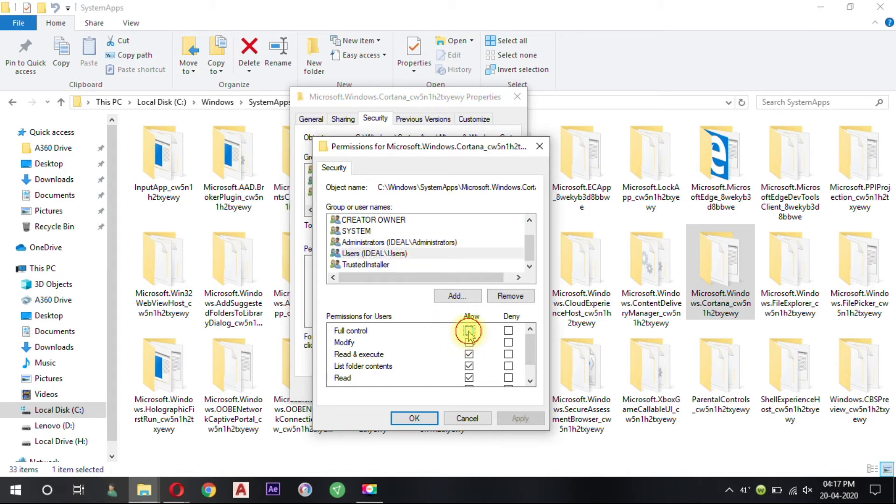
Give Administrators Full control Allow, accept the system-folder warning, and close Properties.
{"action": "scroll", "coordinate": [469, 341], "scroll_direction": "down", "scroll_amount": 1}
{"action": "left_click", "coordinate": [448, 242]}
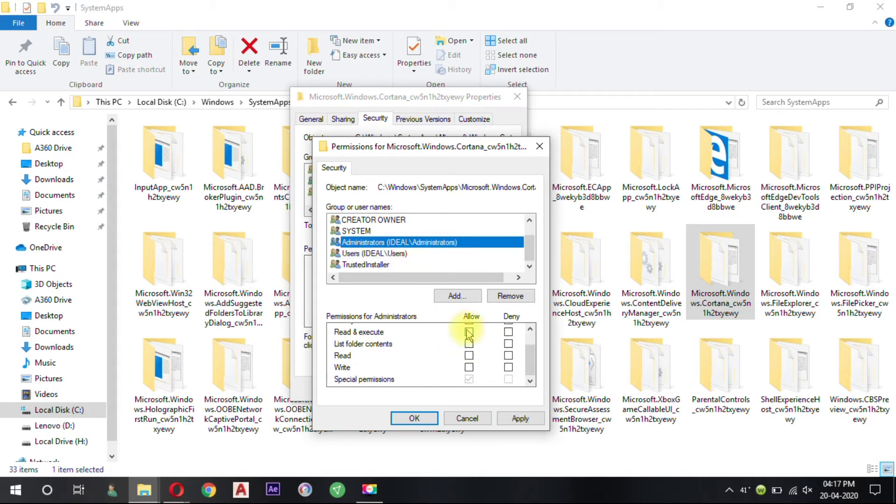
{"action": "scroll", "coordinate": [470, 332], "scroll_direction": "up", "scroll_amount": 1}
{"action": "left_click", "coordinate": [469, 330]}
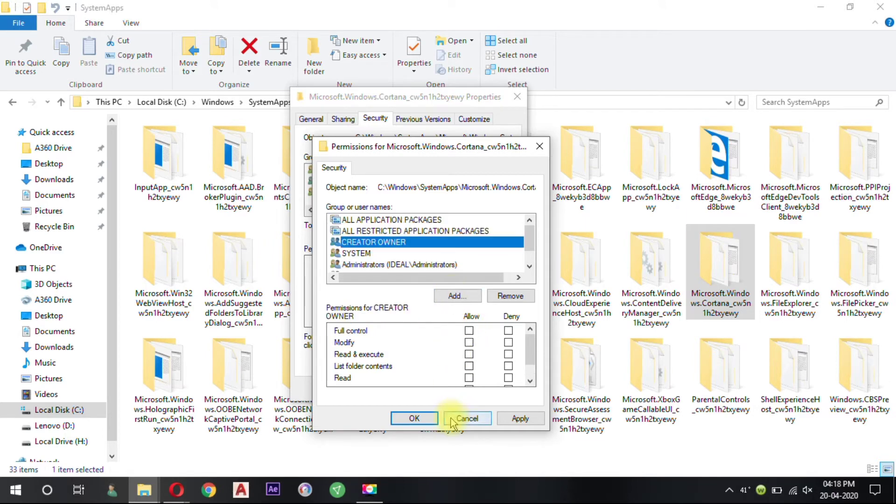
{"action": "left_click", "coordinate": [426, 419]}
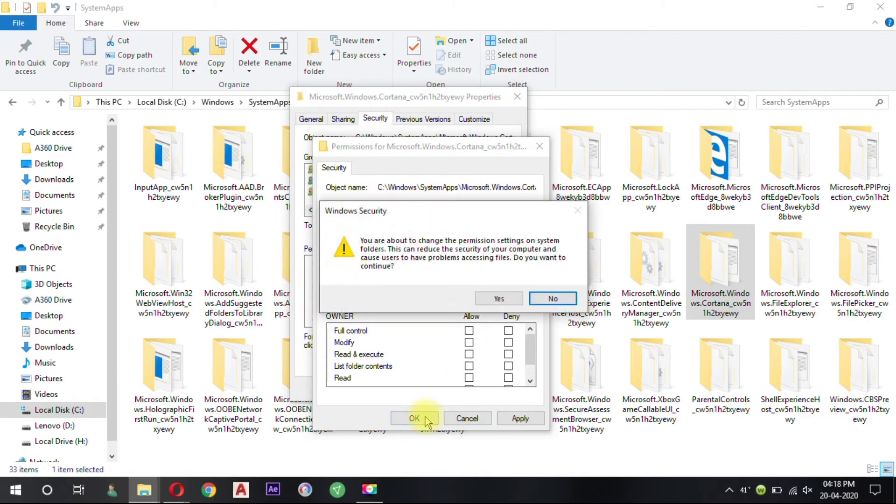
{"action": "left_click", "coordinate": [499, 299]}
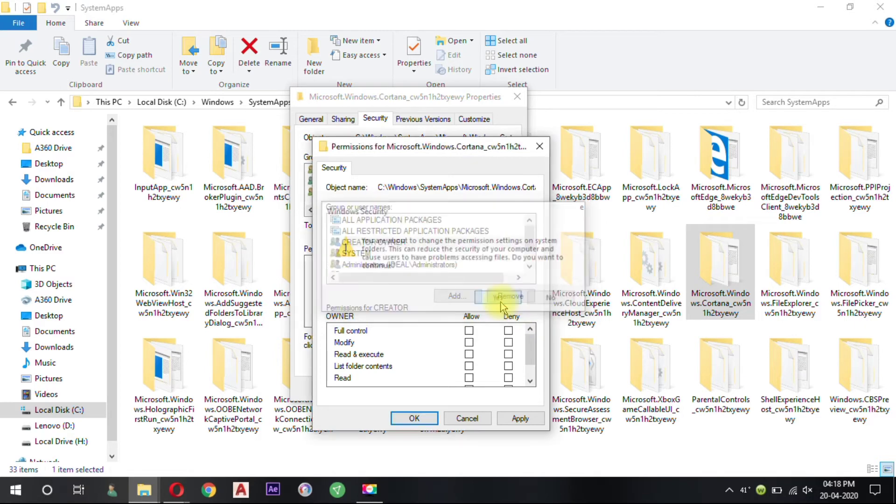
{"action": "left_click", "coordinate": [402, 389]}
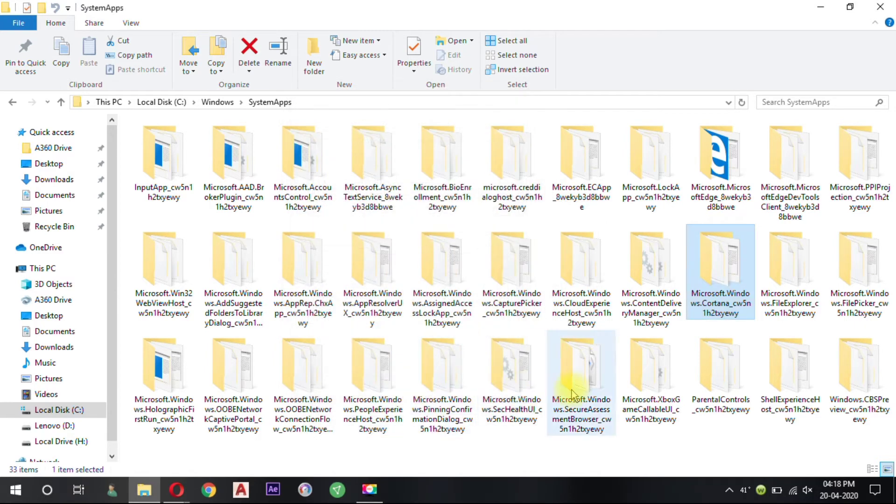
{"action": "right_click", "coordinate": [584, 443]}
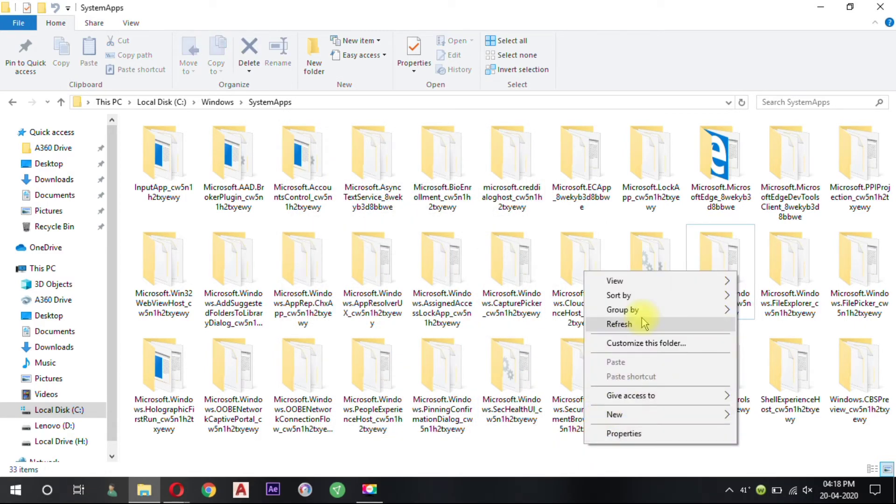
{"action": "left_click", "coordinate": [643, 323]}
{"action": "left_click", "coordinate": [733, 284]}
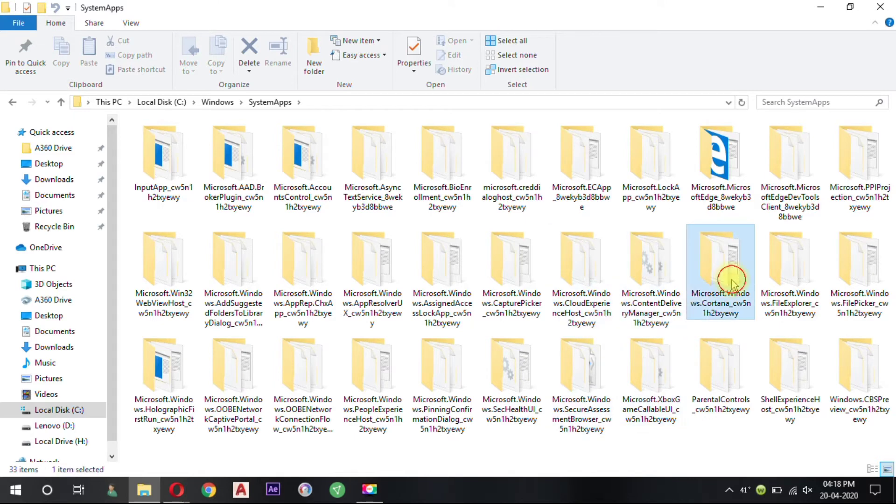
{"action": "right_click", "coordinate": [733, 283]}
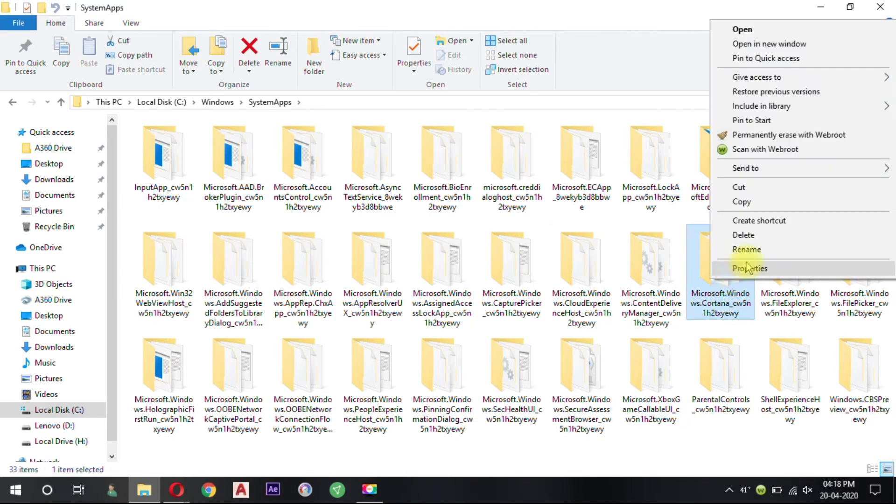
{"action": "left_click", "coordinate": [749, 235]}
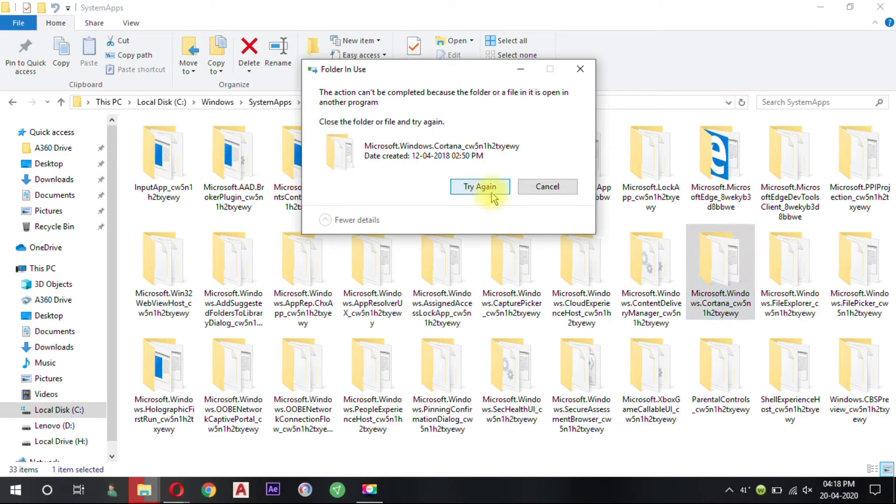
{"action": "left_click", "coordinate": [485, 186]}
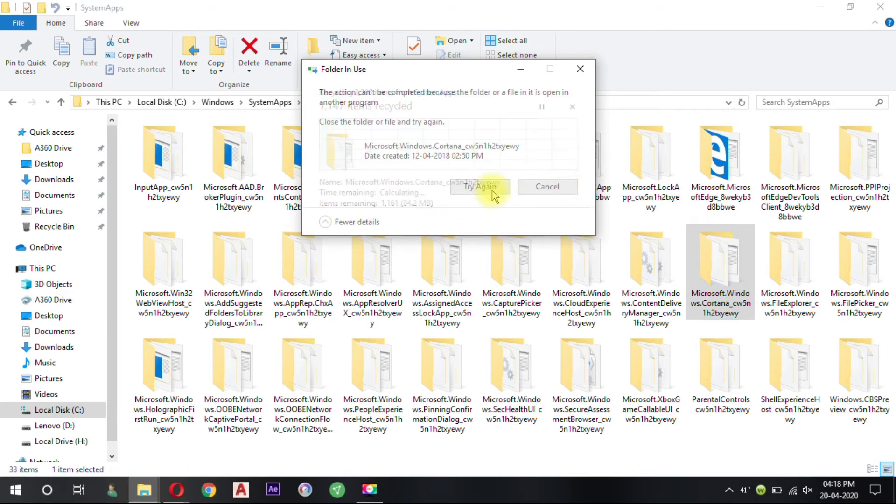
{"action": "left_click", "coordinate": [562, 186]}
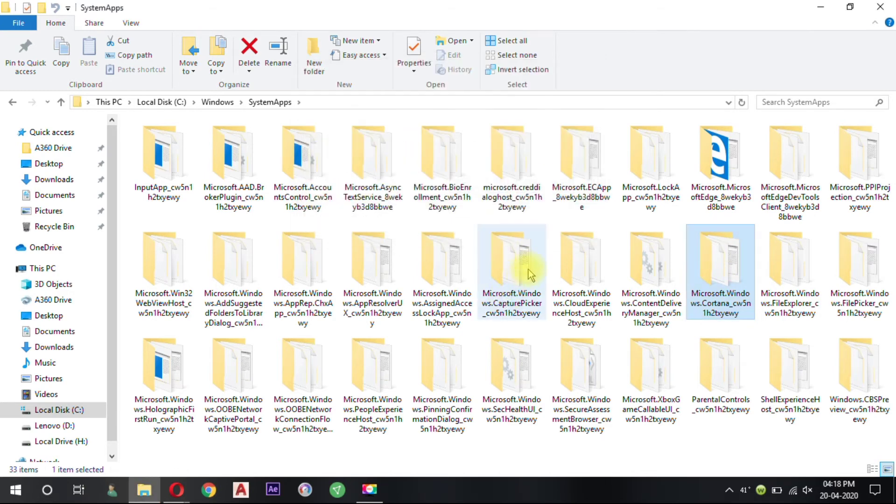
Launch Command Prompt with cmd from Run, start a del command, and return to SystemApps.
{"action": "key", "text": "super+r"}
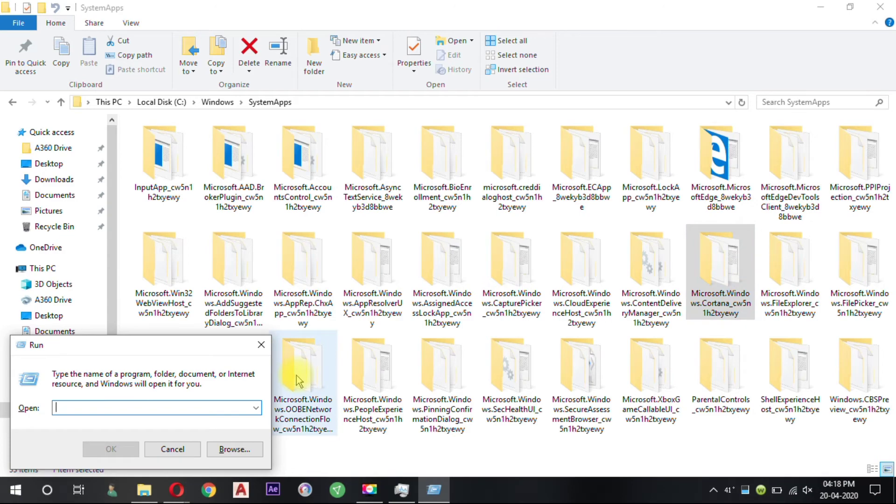
{"action": "type", "text": "cmd"}
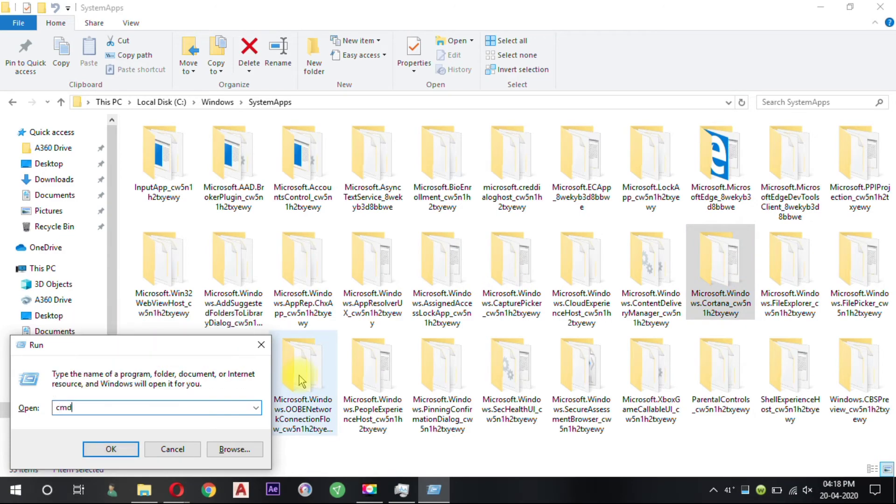
{"action": "key", "text": "Return"}
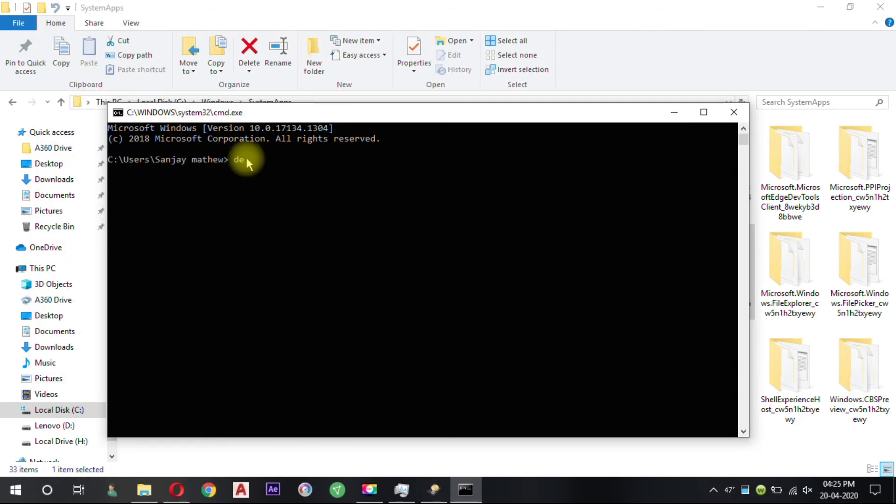
{"action": "type", "text": "l"}
{"action": "left_click", "coordinate": [409, 11]}
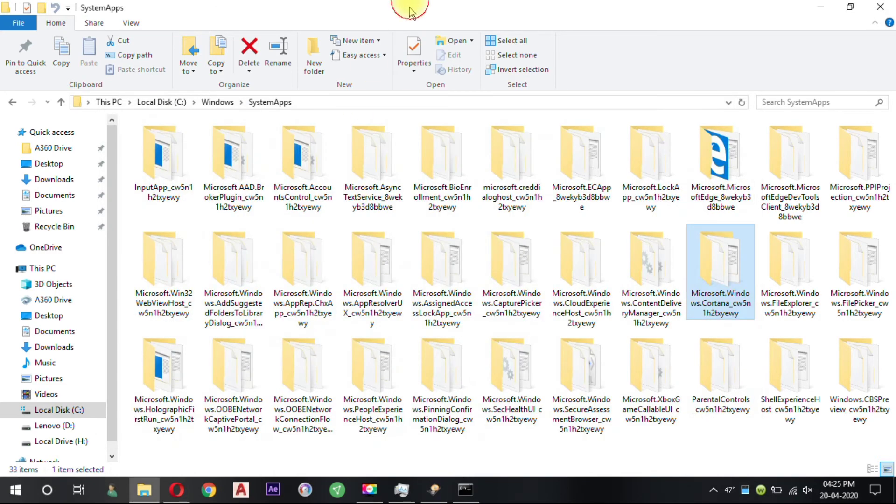
Open the Cortana folder and copy its full path from the address bar.
{"action": "double_click", "coordinate": [719, 294]}
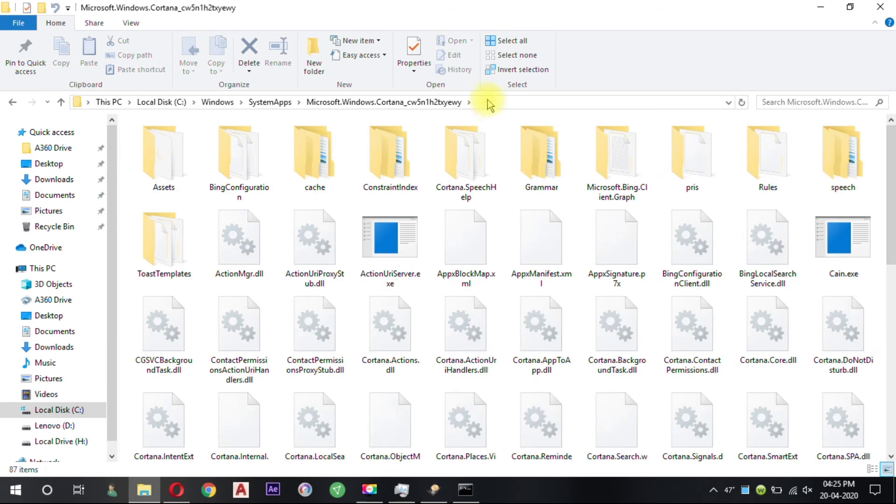
{"action": "left_click", "coordinate": [500, 103]}
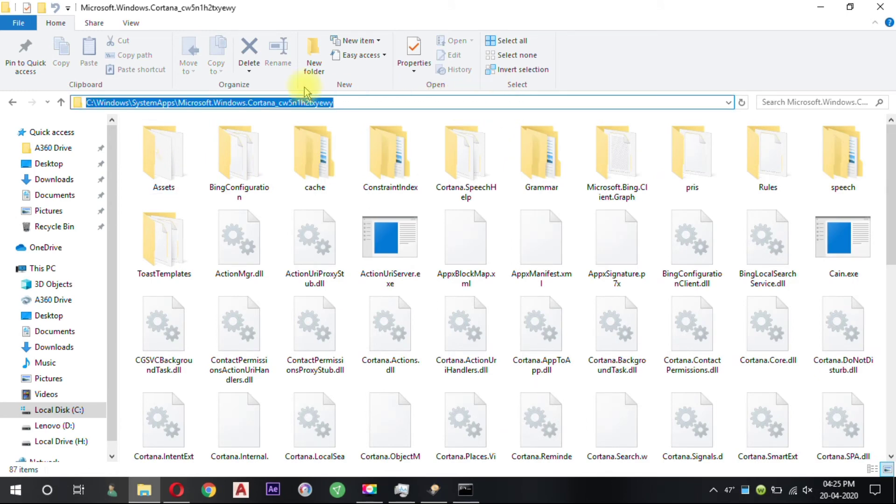
{"action": "right_click", "coordinate": [301, 102]}
{"action": "left_click", "coordinate": [333, 141]}
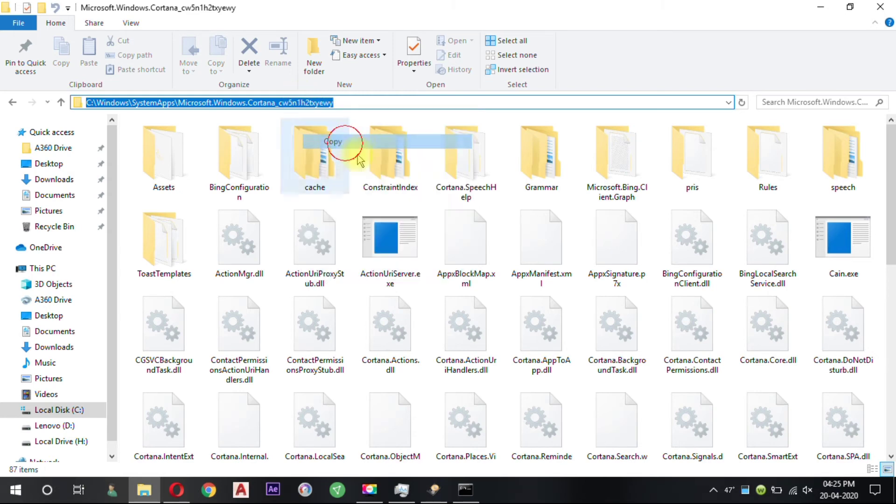
Run del on the pasted Cortana folder path, cutting it from 87 to 26 items.
{"action": "left_click", "coordinate": [466, 489]}
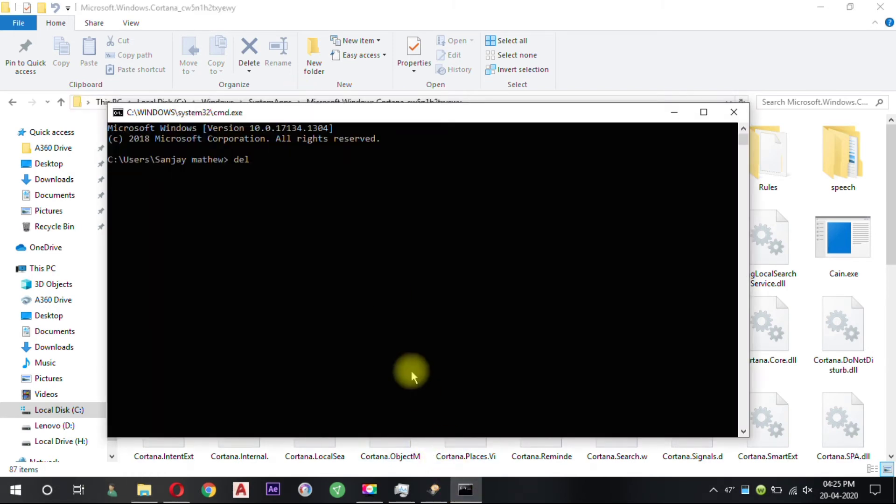
{"action": "left_click", "coordinate": [262, 161]}
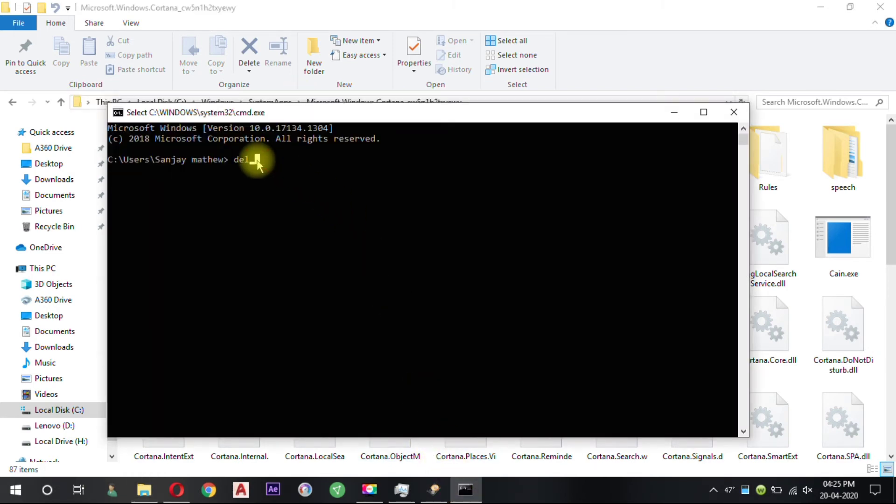
{"action": "key", "text": "ctrl+v"}
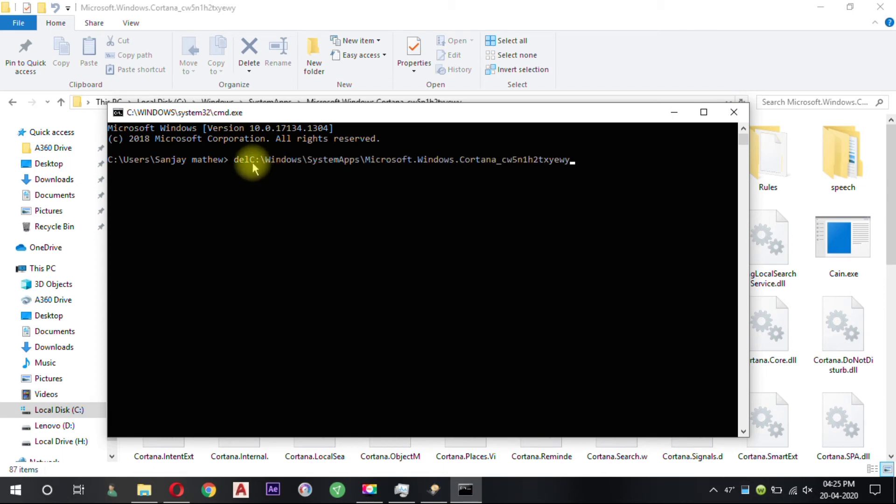
{"action": "key", "text": "Home"}
{"action": "key", "text": "Right"}
{"action": "key", "text": "Right"}
{"action": "key", "text": "Right"}
{"action": "left_click", "coordinate": [252, 161]}
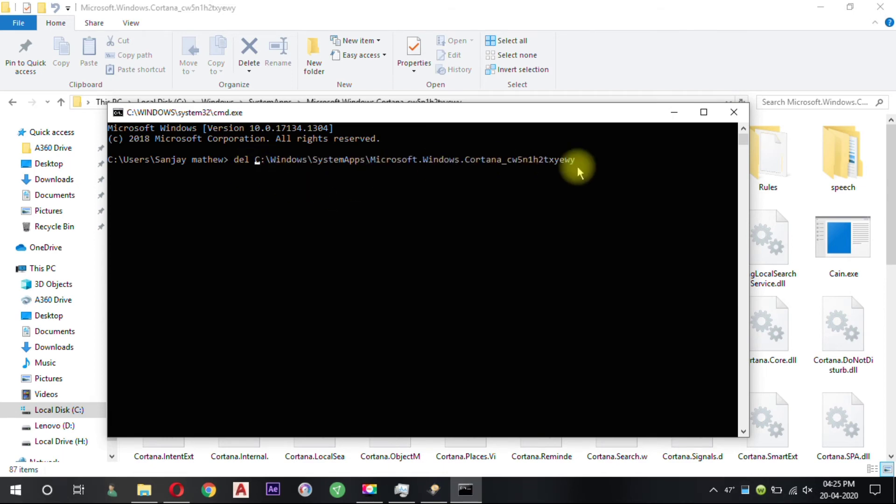
{"action": "key", "text": "Return"}
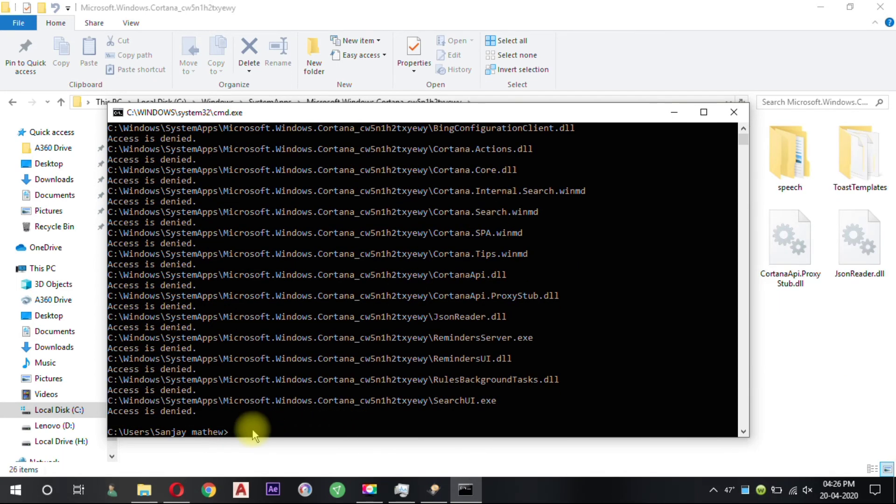
{"action": "left_click", "coordinate": [758, 317]}
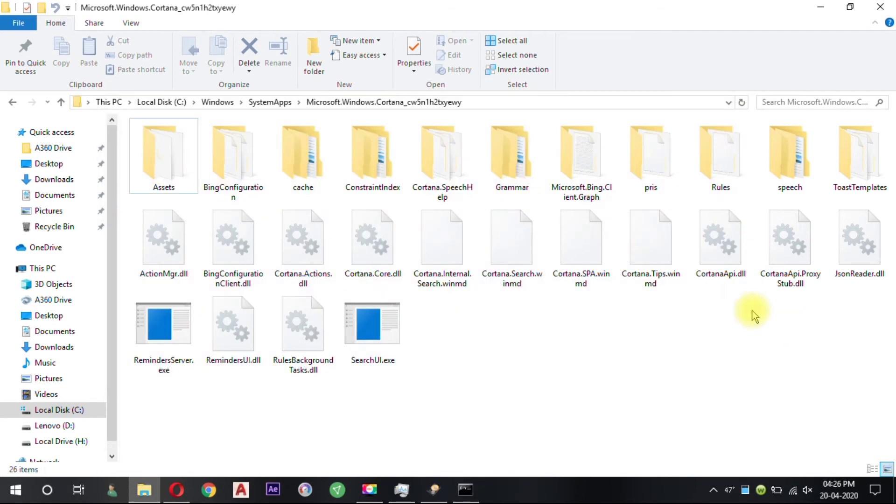
{"action": "left_click", "coordinate": [276, 103]}
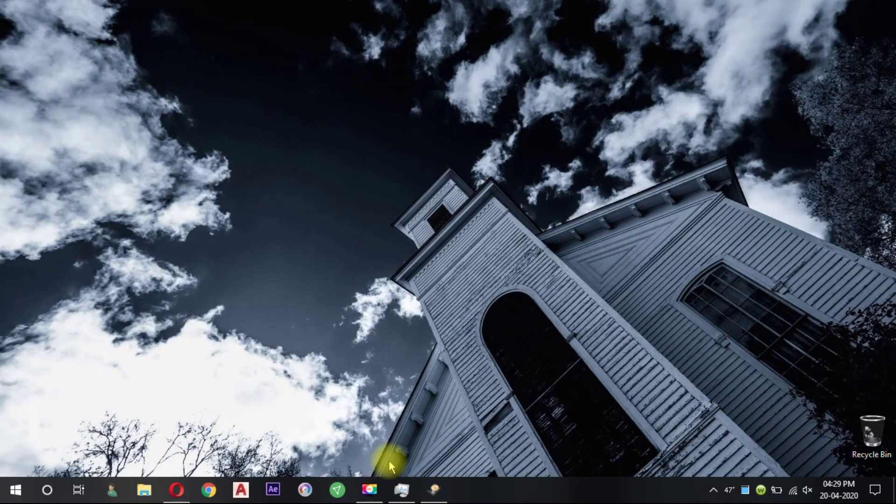
Reopen Task Manager maximized, scroll the Processes list checking for Cortana, then minimize it.
{"action": "left_click", "coordinate": [399, 491]}
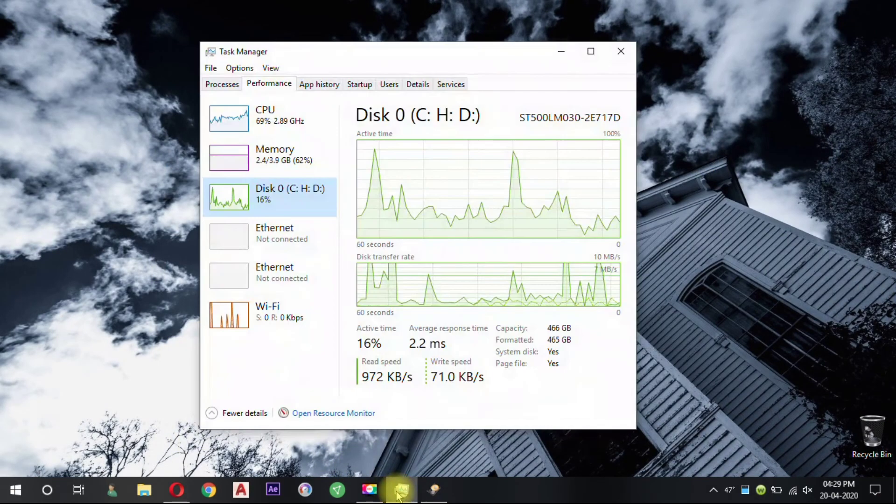
{"action": "left_click", "coordinate": [222, 84]}
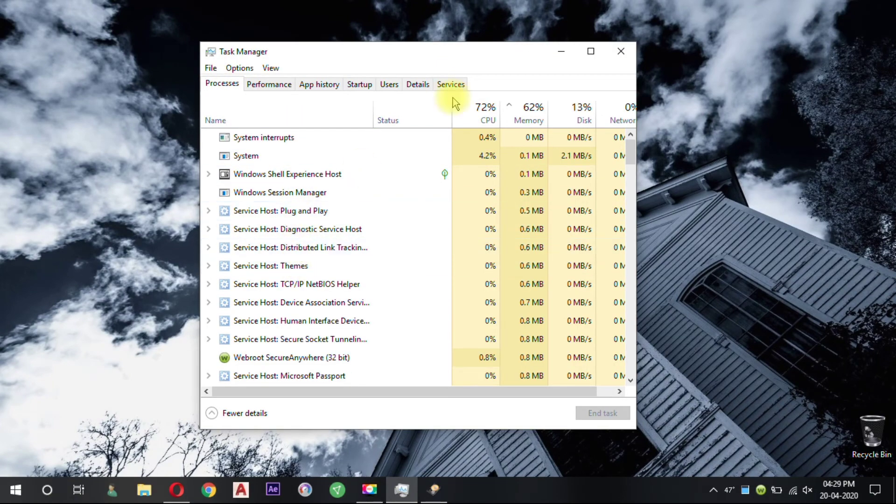
{"action": "left_click", "coordinate": [215, 84]}
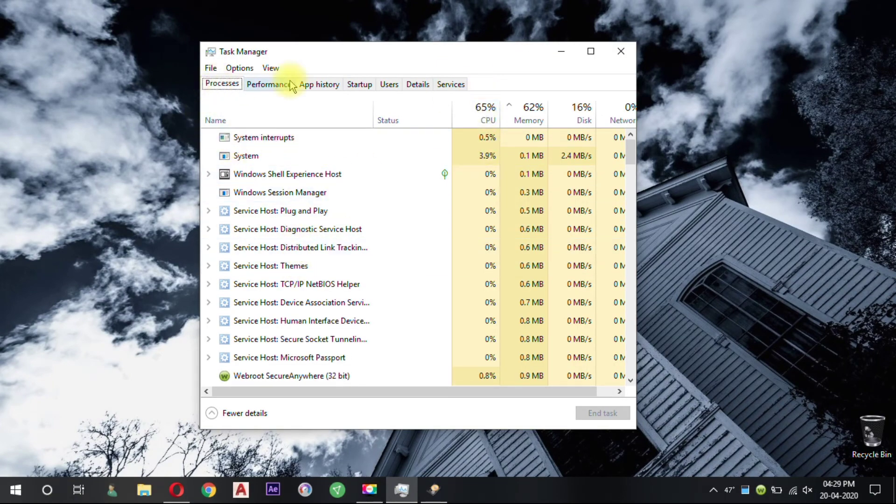
{"action": "left_click", "coordinate": [598, 57]}
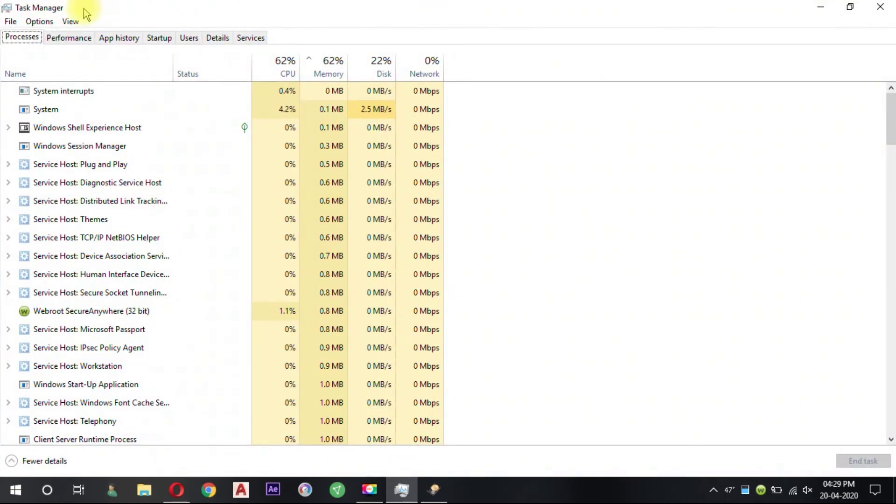
{"action": "left_click", "coordinate": [52, 41]}
{"action": "left_click", "coordinate": [14, 39]}
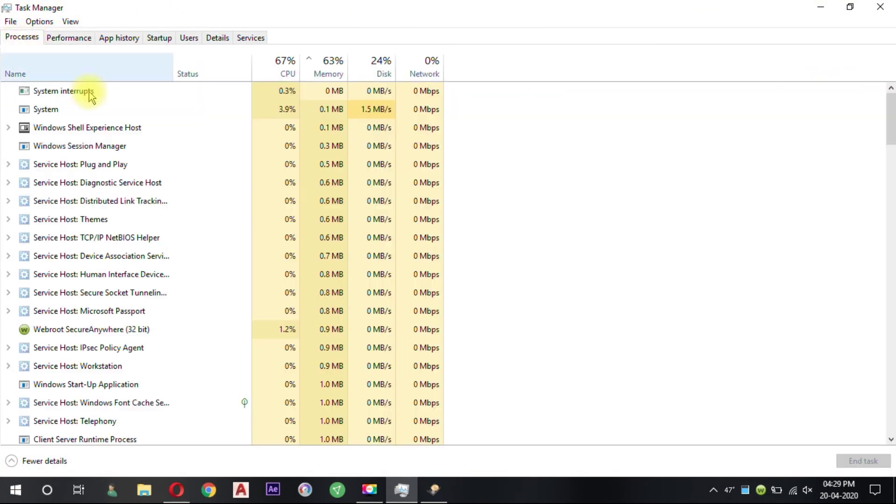
{"action": "scroll", "coordinate": [112, 90], "scroll_direction": "down", "scroll_amount": 3}
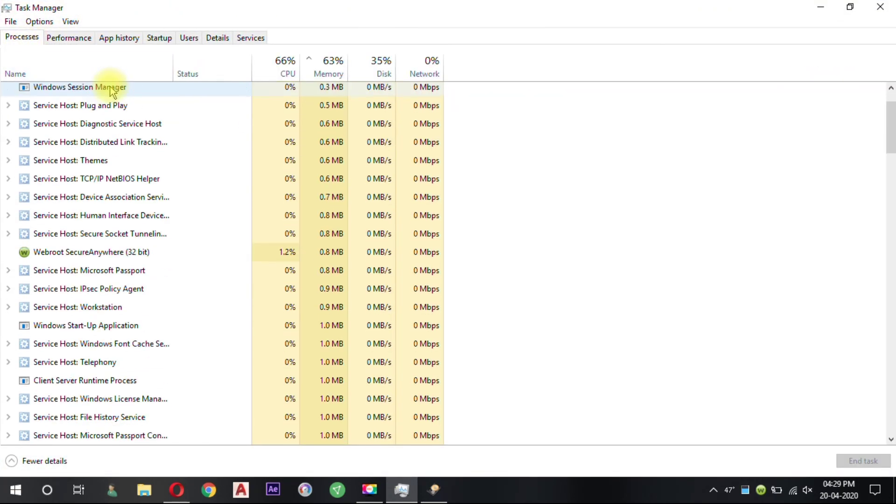
{"action": "scroll", "coordinate": [112, 89], "scroll_direction": "down", "scroll_amount": 4}
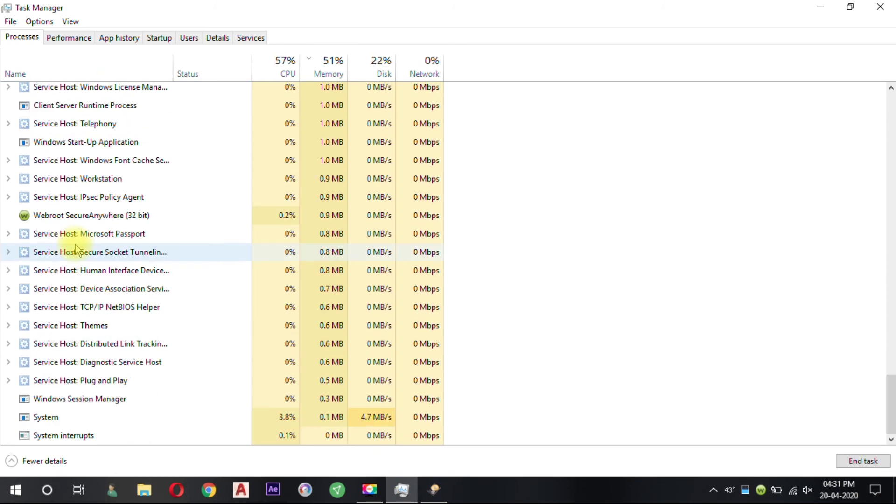
{"action": "scroll", "coordinate": [76, 249], "scroll_direction": "up", "scroll_amount": 1}
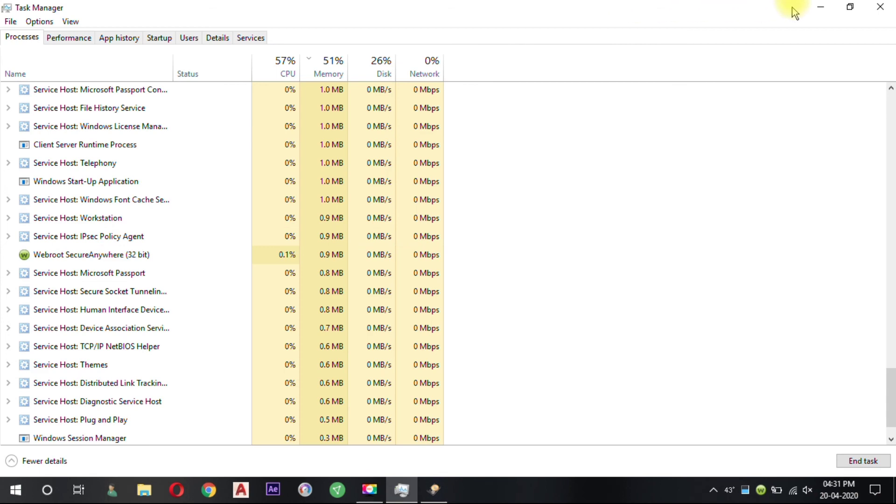
{"action": "left_click", "coordinate": [819, 11]}
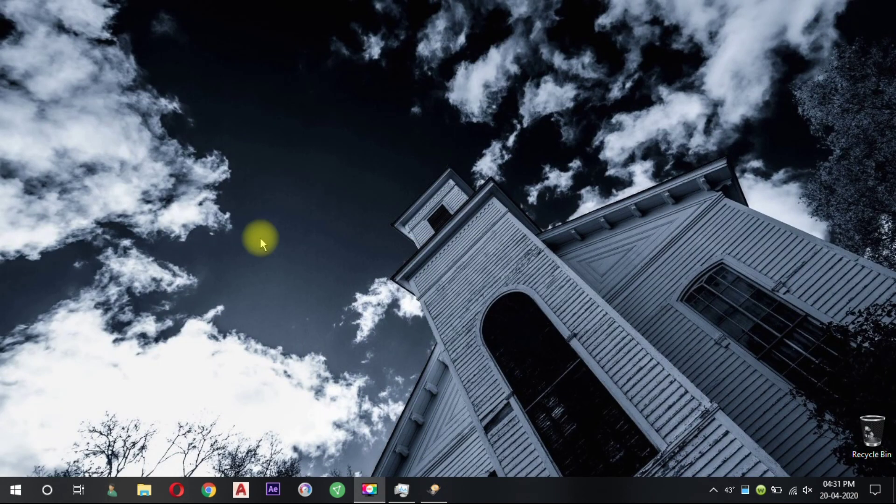